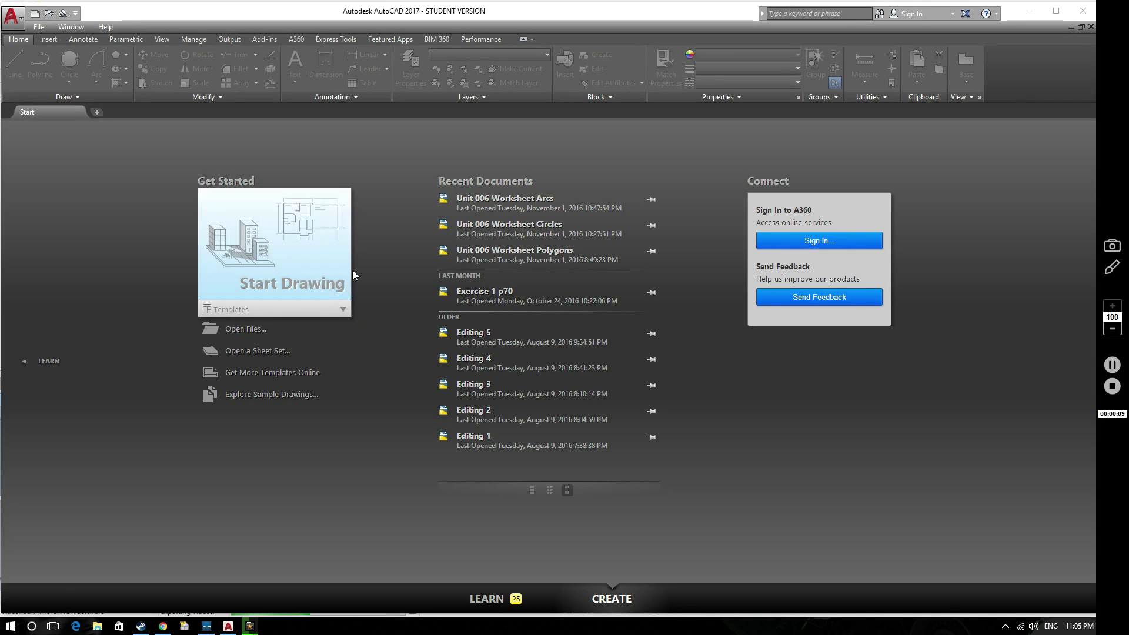
Step: Start a new drawing from the acadISO -Named Plot Styles.dwt template
left_click(344, 310)
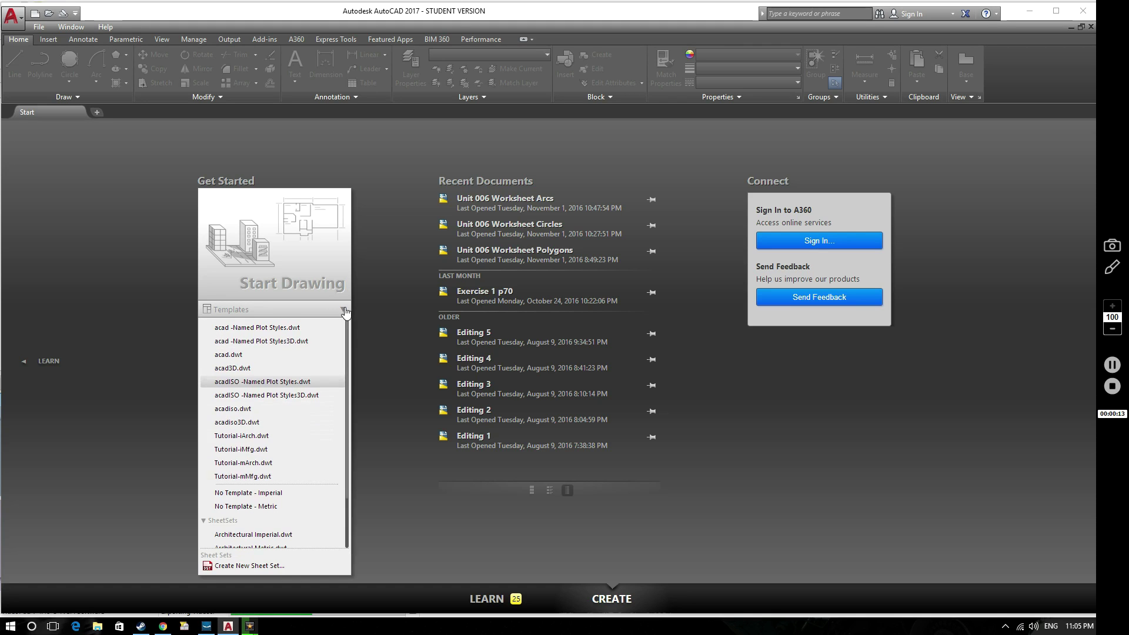
left_click(259, 383)
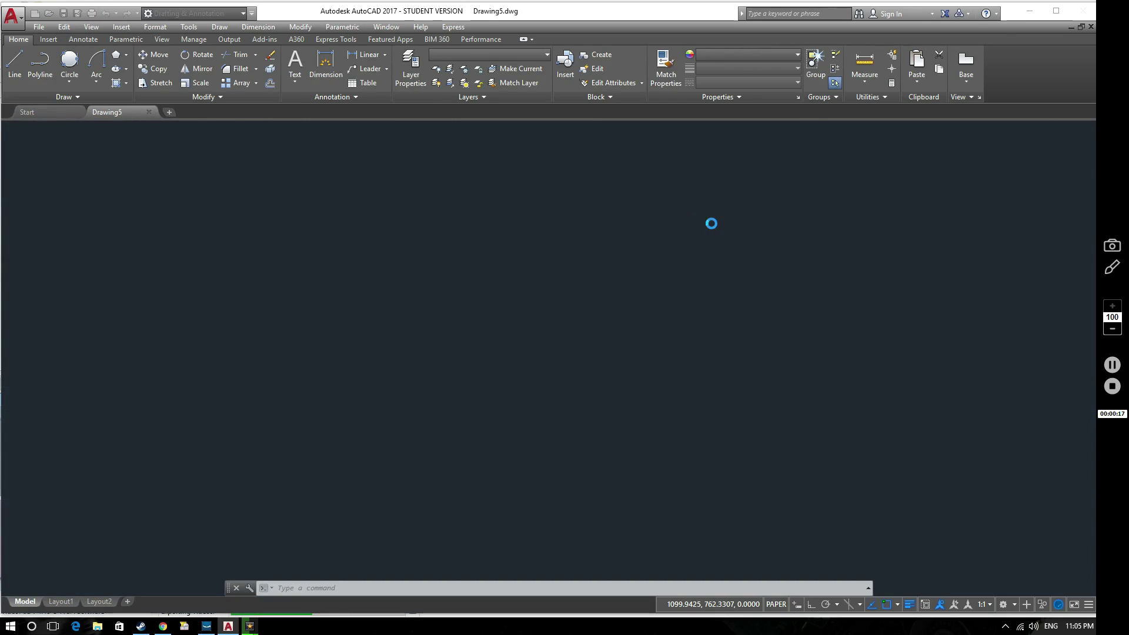
Step: Use Zoom All to show the empty drawing's full extents
left_click(1086, 321)
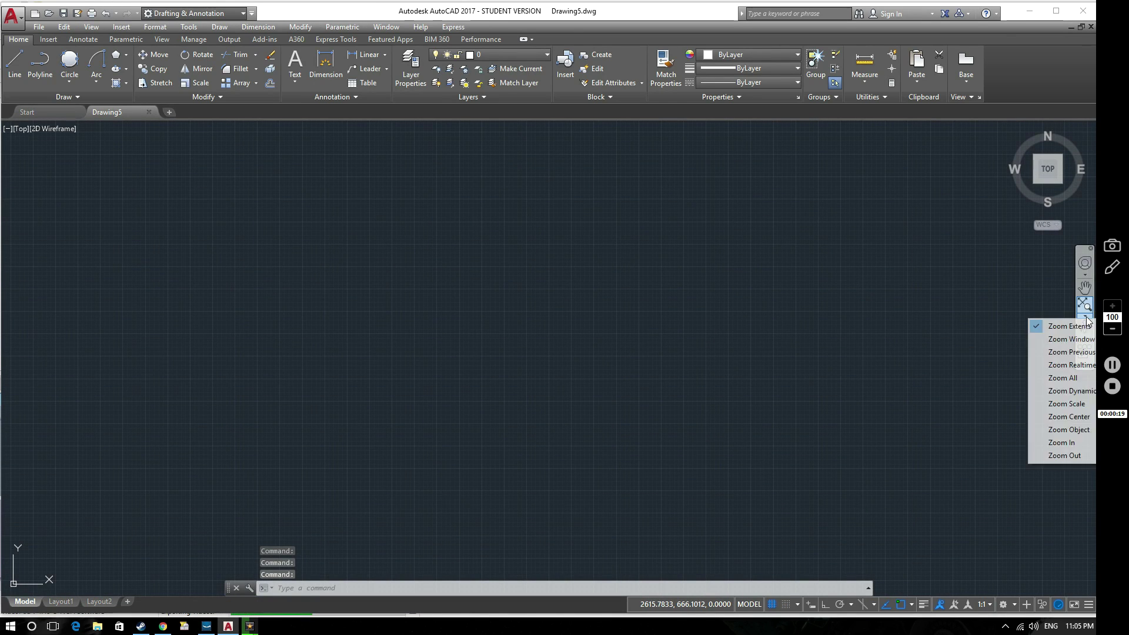
left_click(1062, 378)
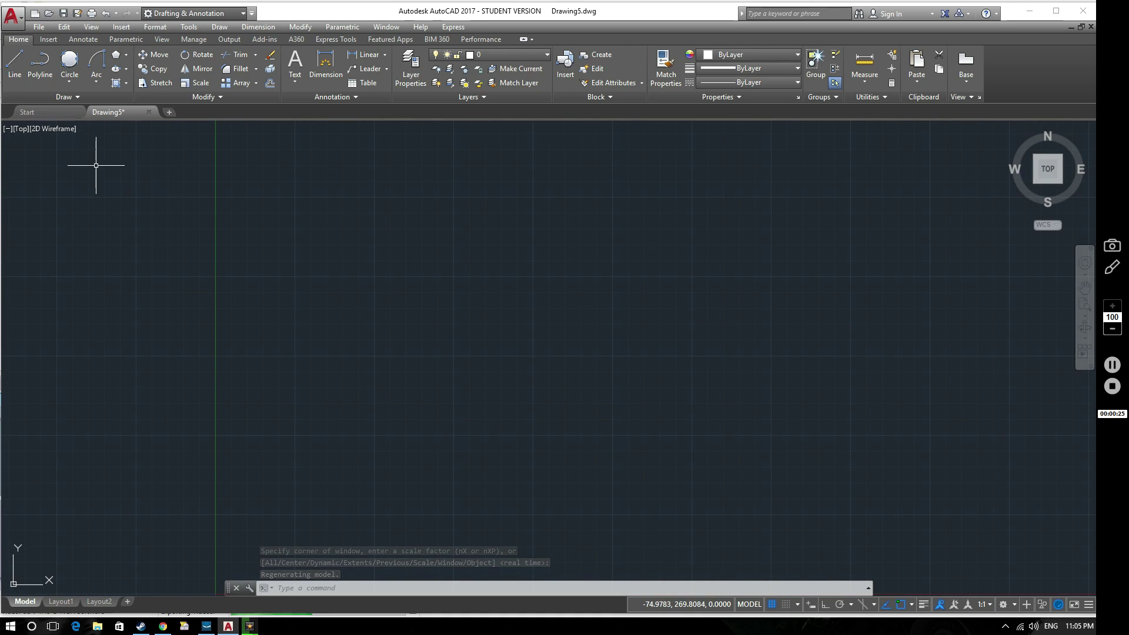
Step: Draw a closed 50 × 50 square of lines with Ortho on, then bring it into view
left_click(15, 65)
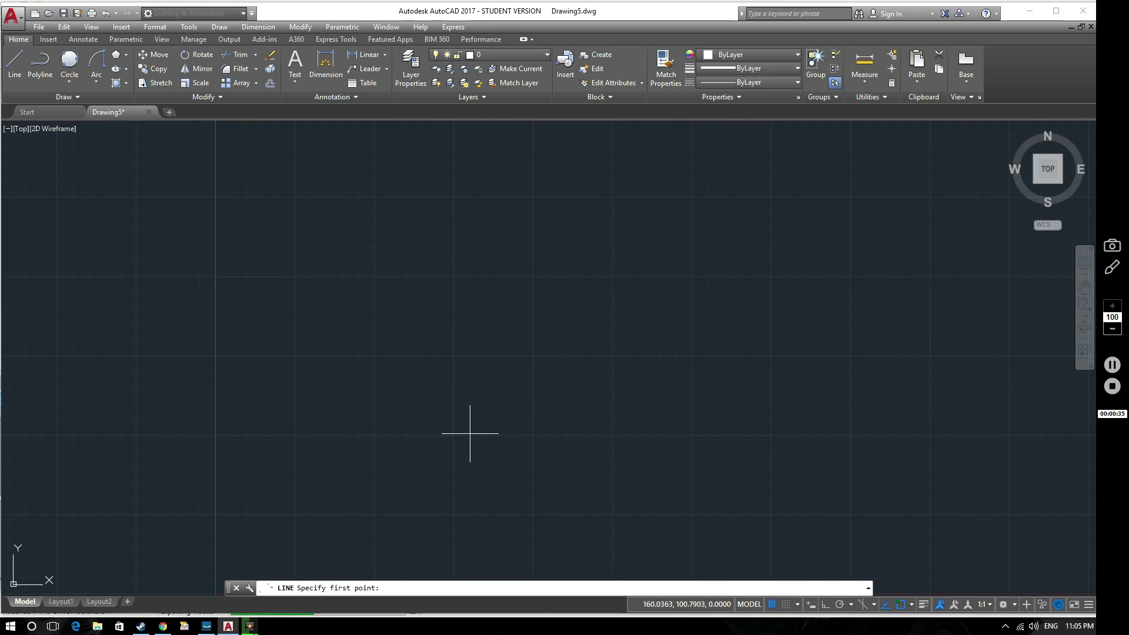
left_click(429, 436)
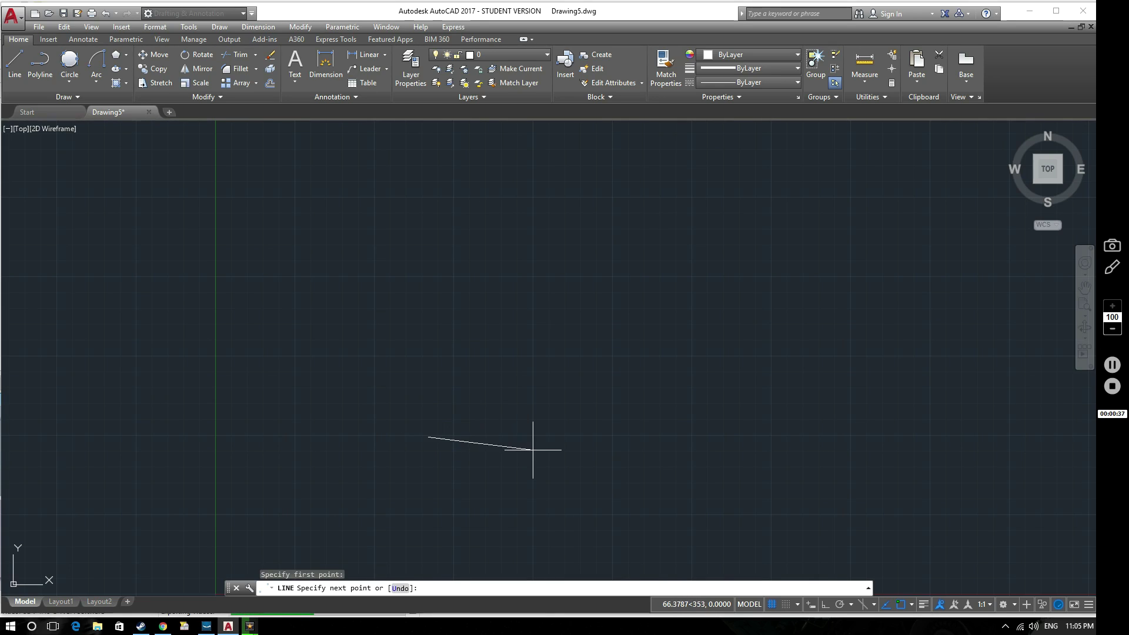
key("F8")
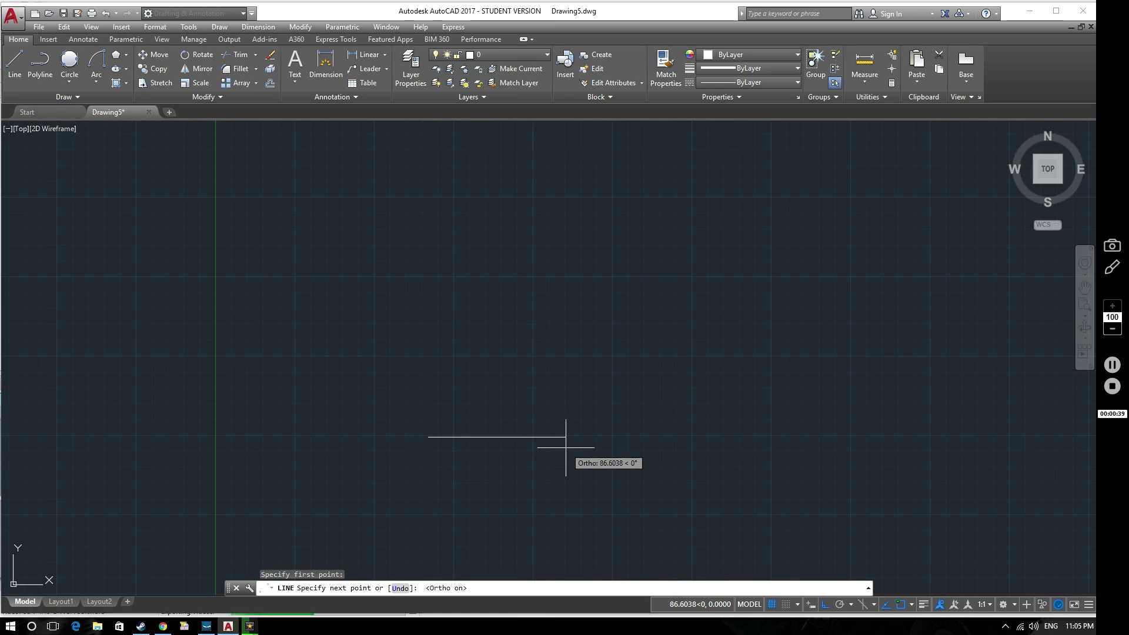
type("50")
key("Return")
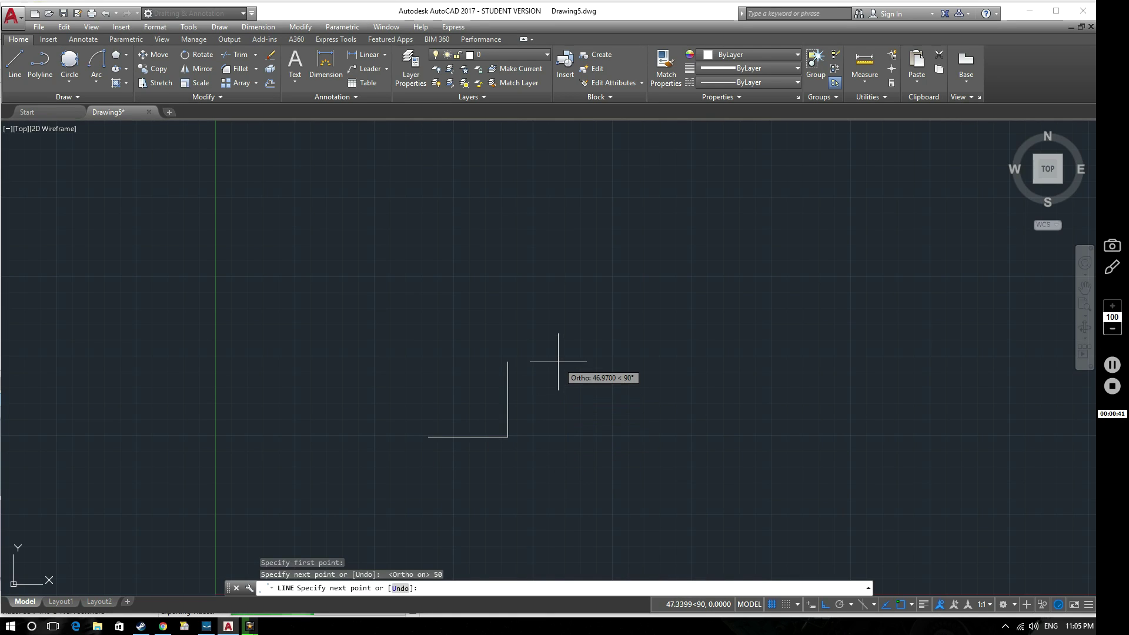
type("50")
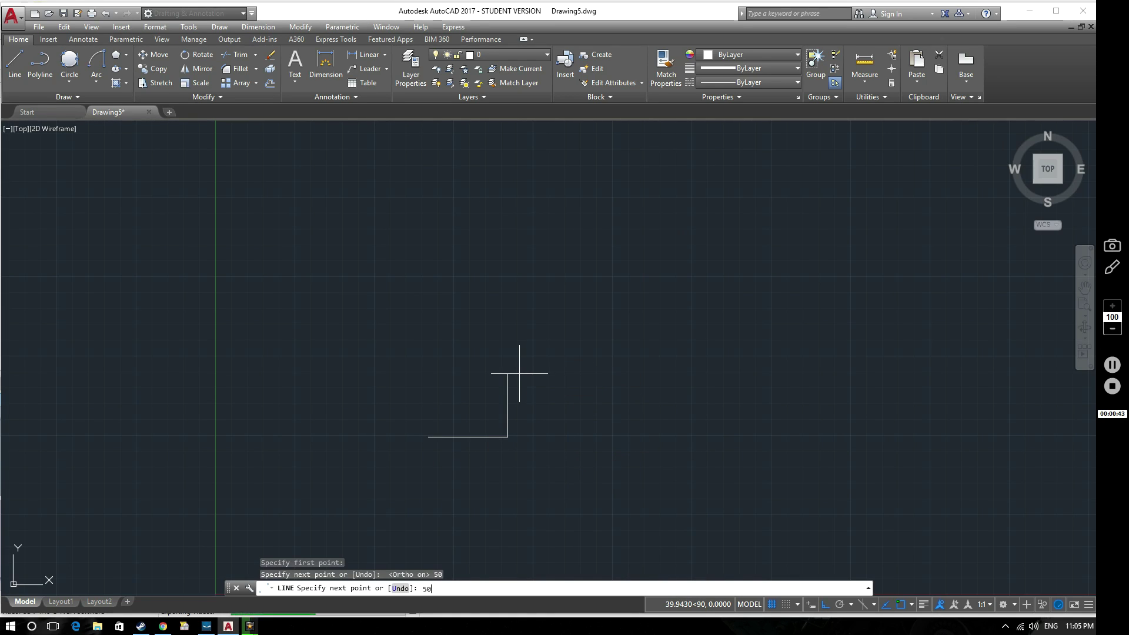
key("Return")
type("50")
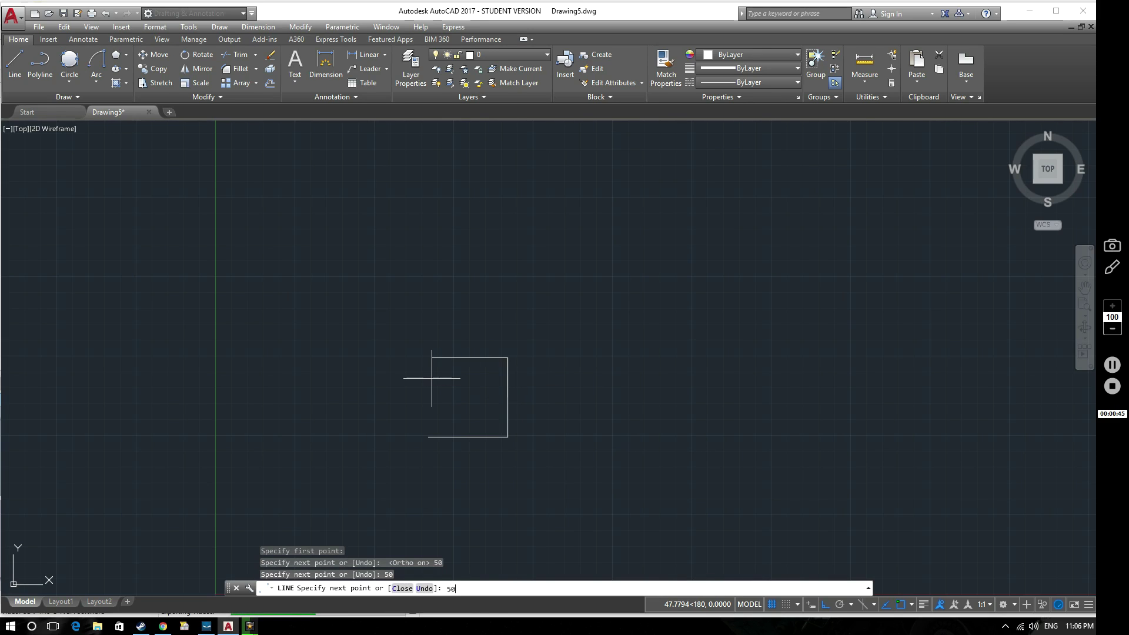
key("Return")
type("c")
key("Return")
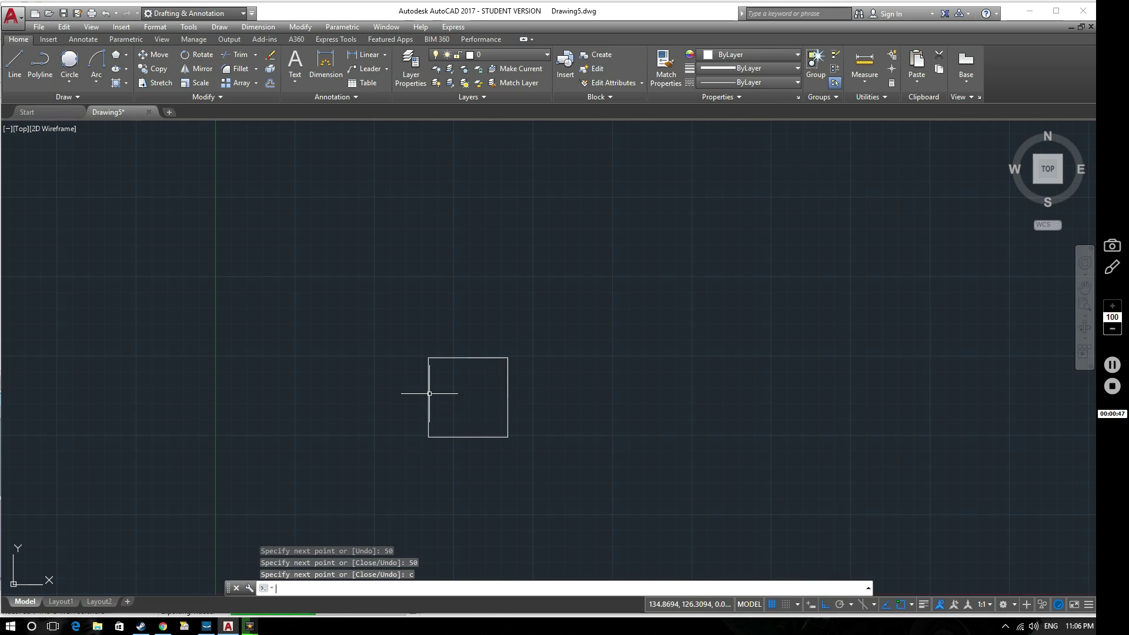
key("Escape")
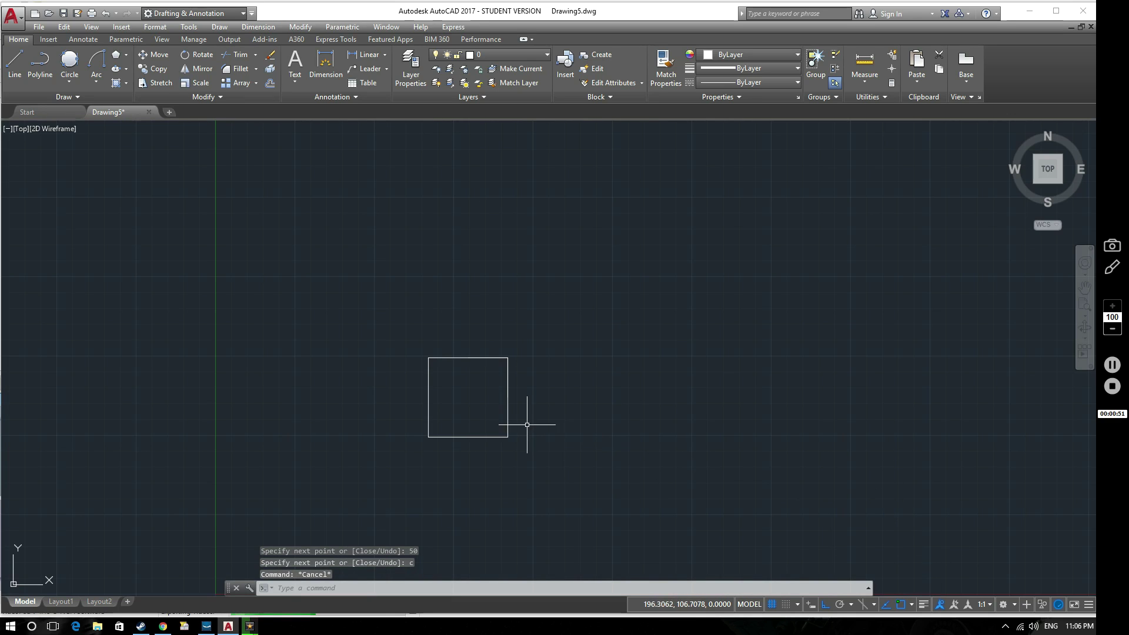
mouse_move(492, 431)
middle_mouse_down()
mouse_move(518, 416)
mouse_move(651, 403)
middle_mouse_up()
scroll(613, 383, "up", 2)
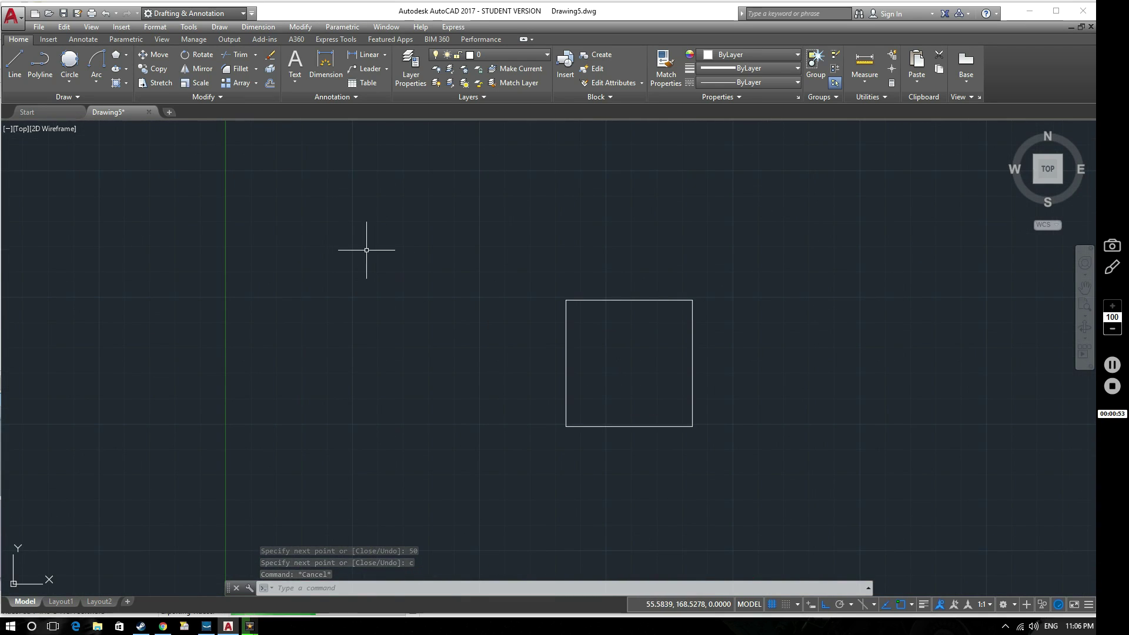
Step: Draw a 3-point arc through the top-left, top-right and bottom-right corners
left_click(95, 79)
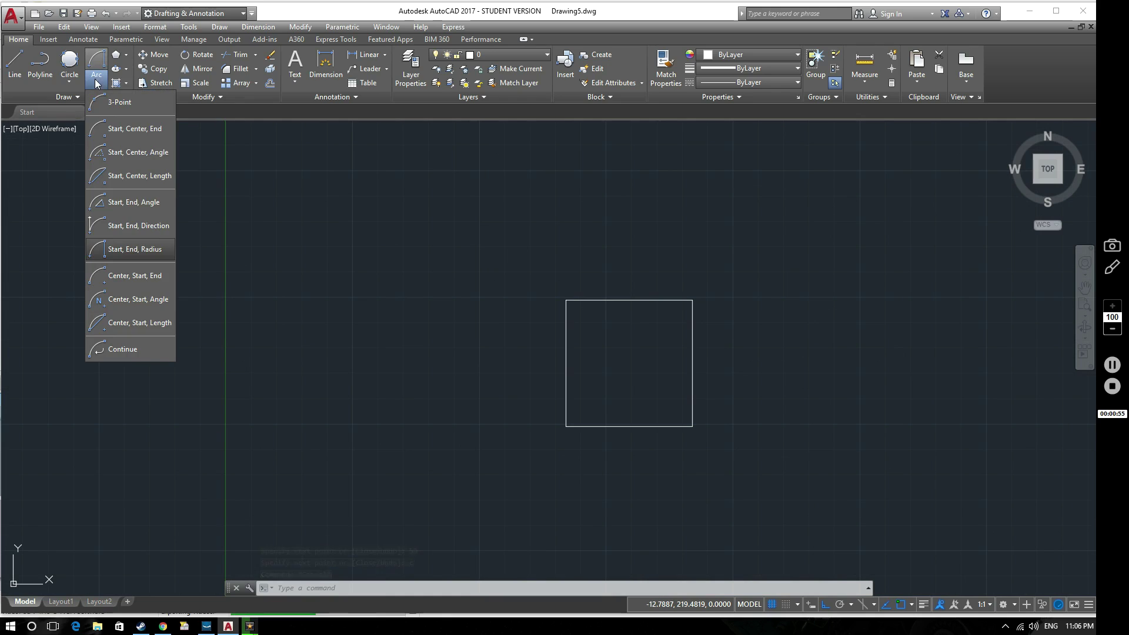
left_click(117, 103)
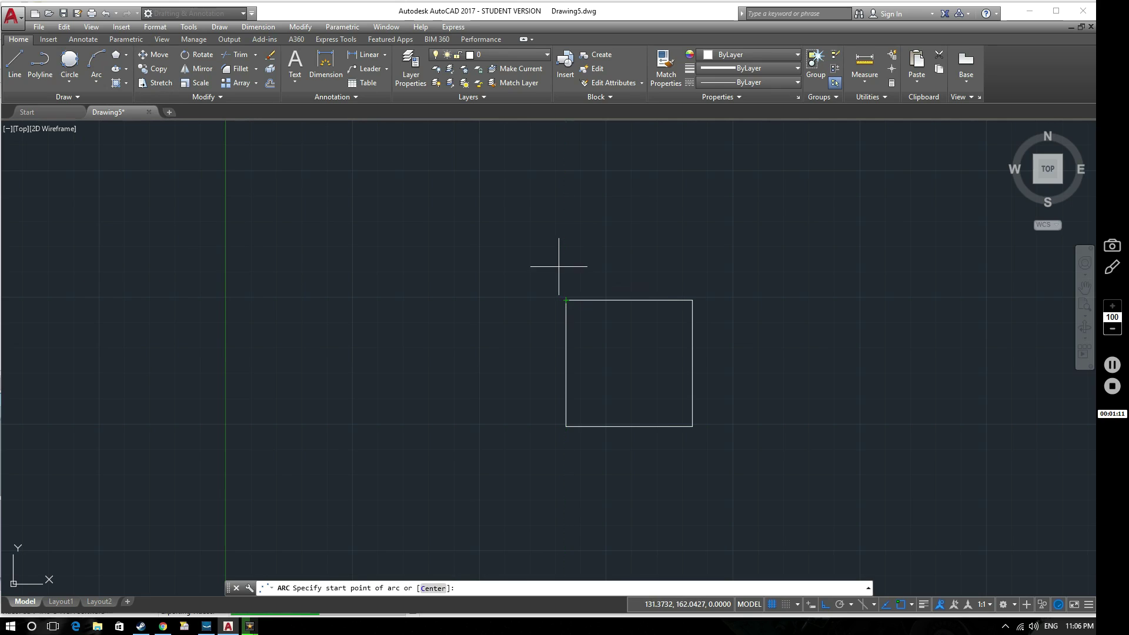
left_click(912, 605)
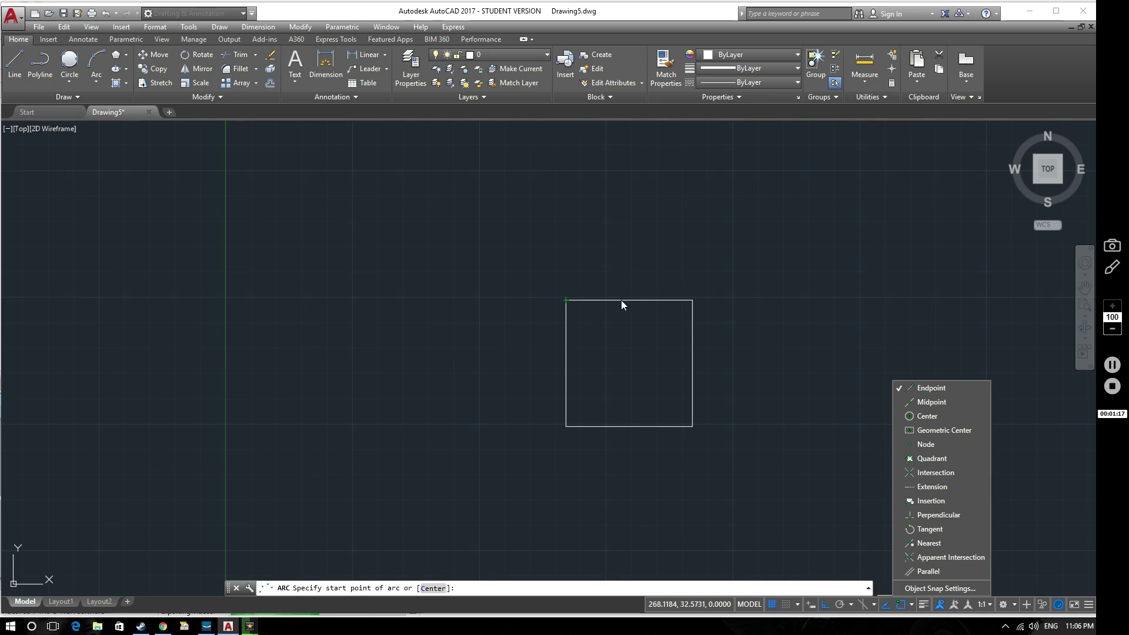
left_click(612, 314)
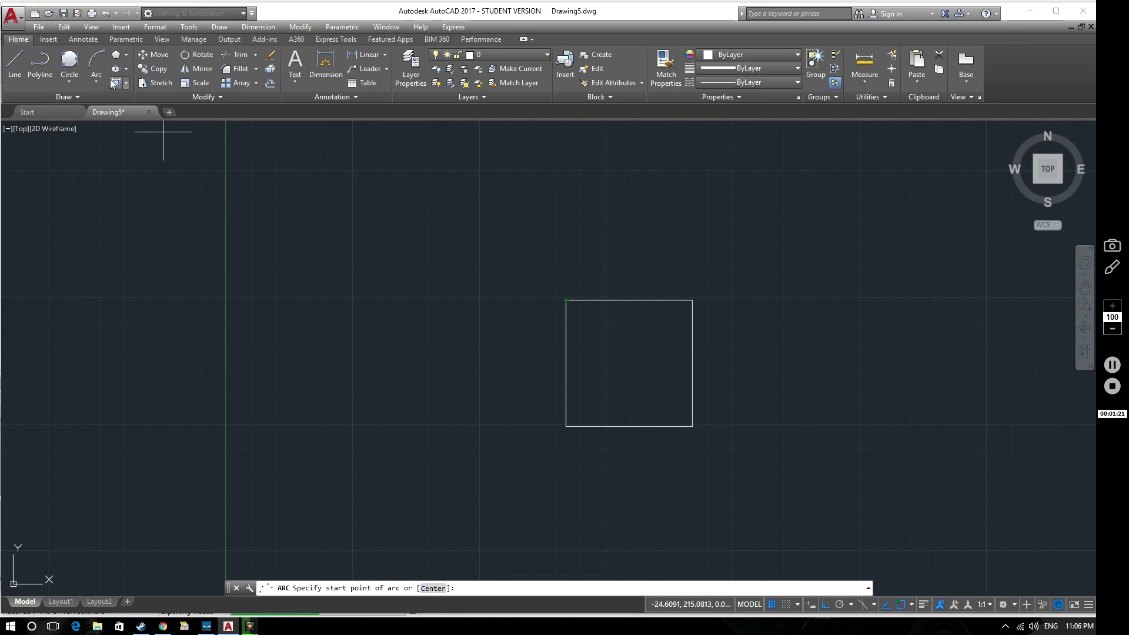
left_click(97, 64)
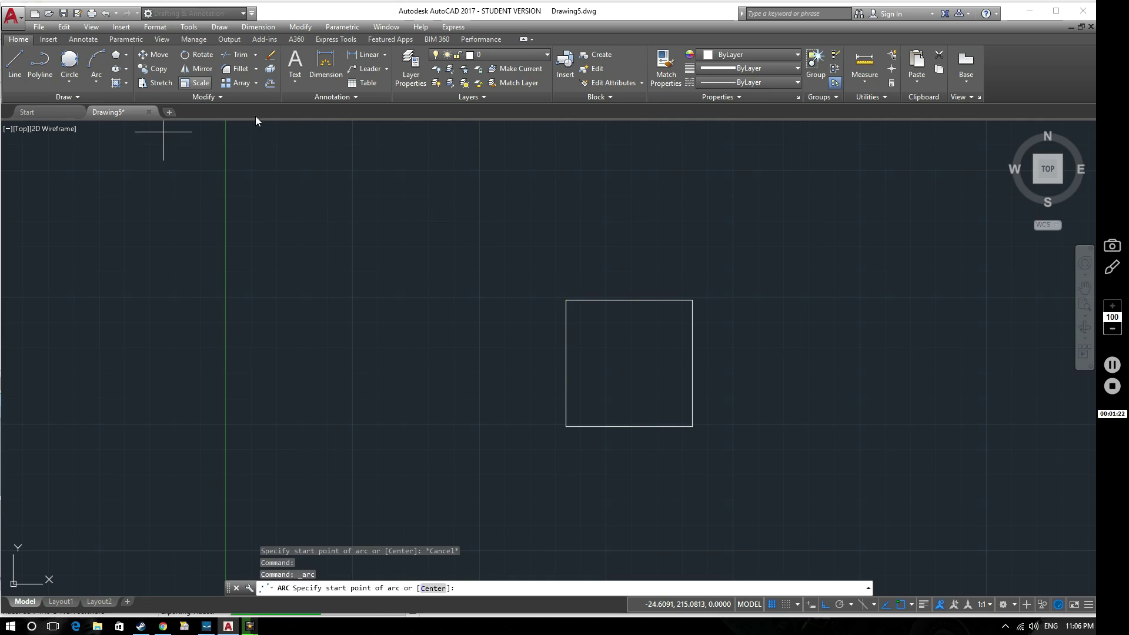
left_click(566, 300)
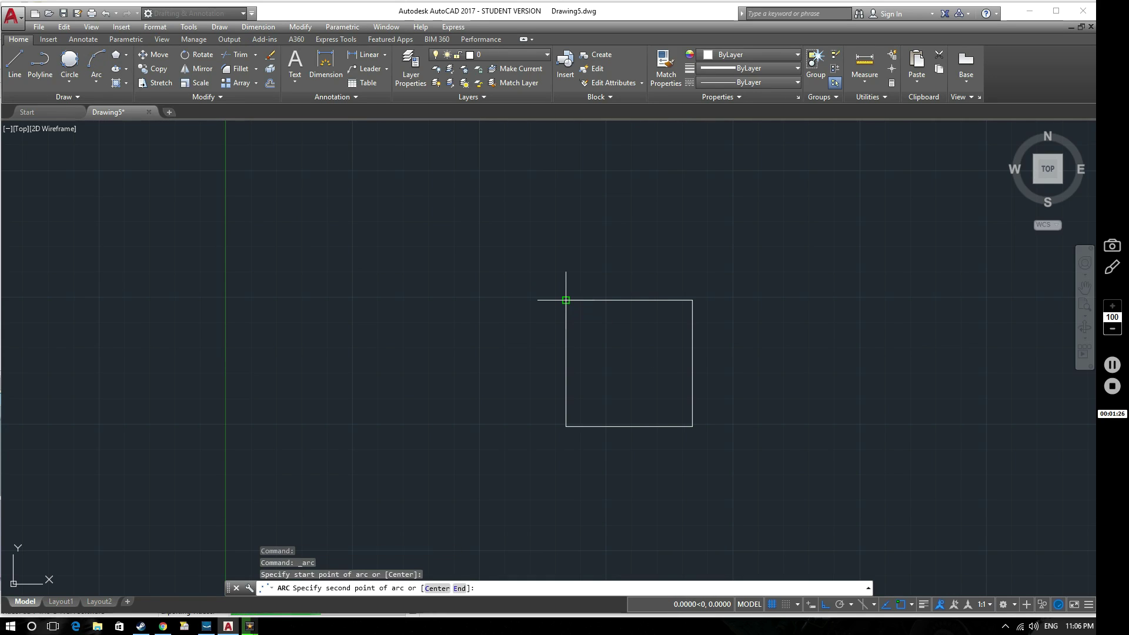
left_click(693, 300)
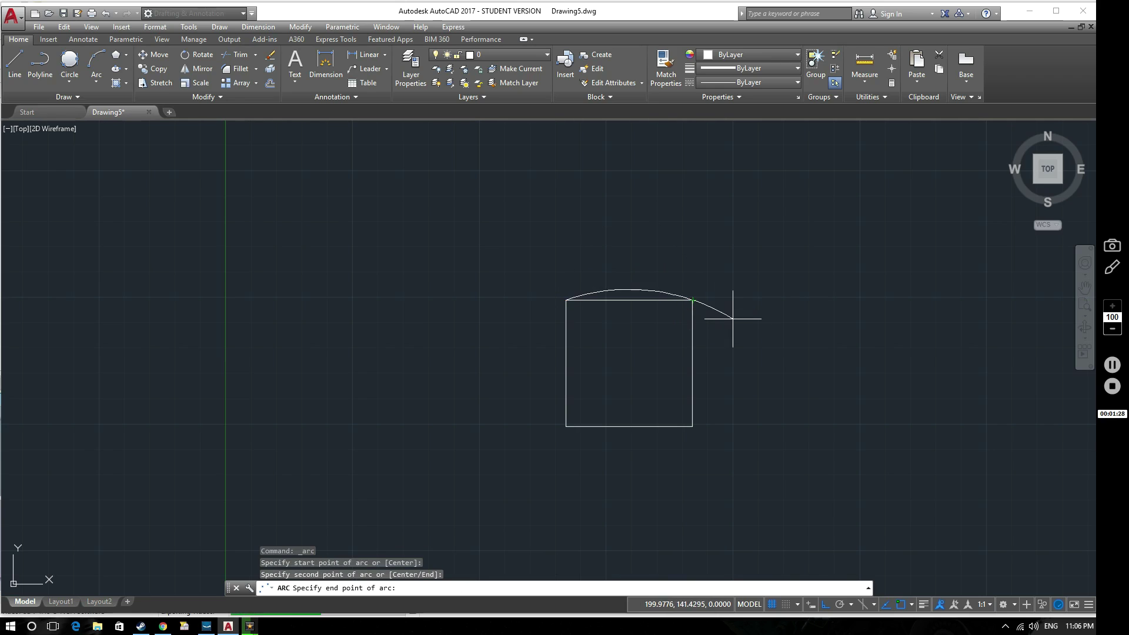
left_click(693, 426)
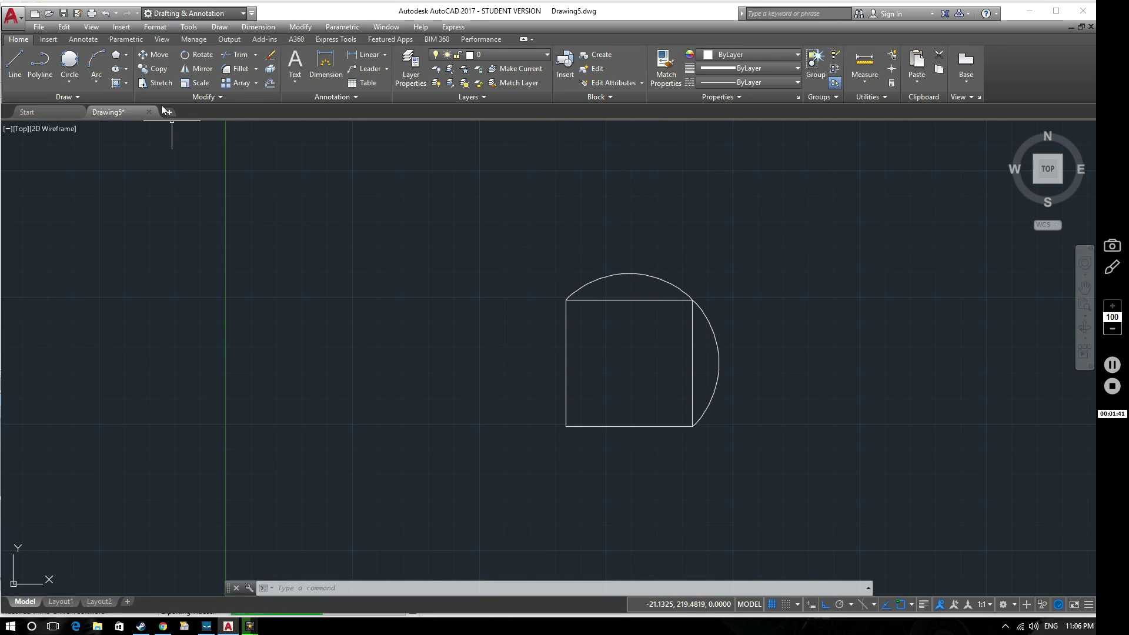
Step: Draw a Start-Center-End arc from top-left to bottom-right, centred on bottom-left, then turn Ortho off
left_click(98, 81)
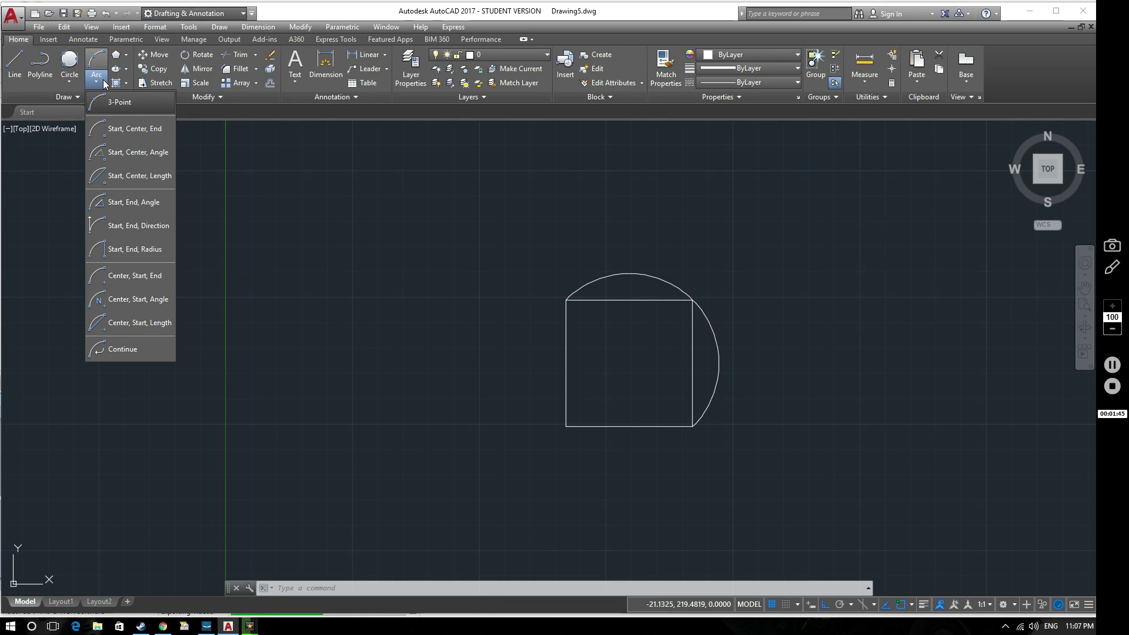
left_click(140, 129)
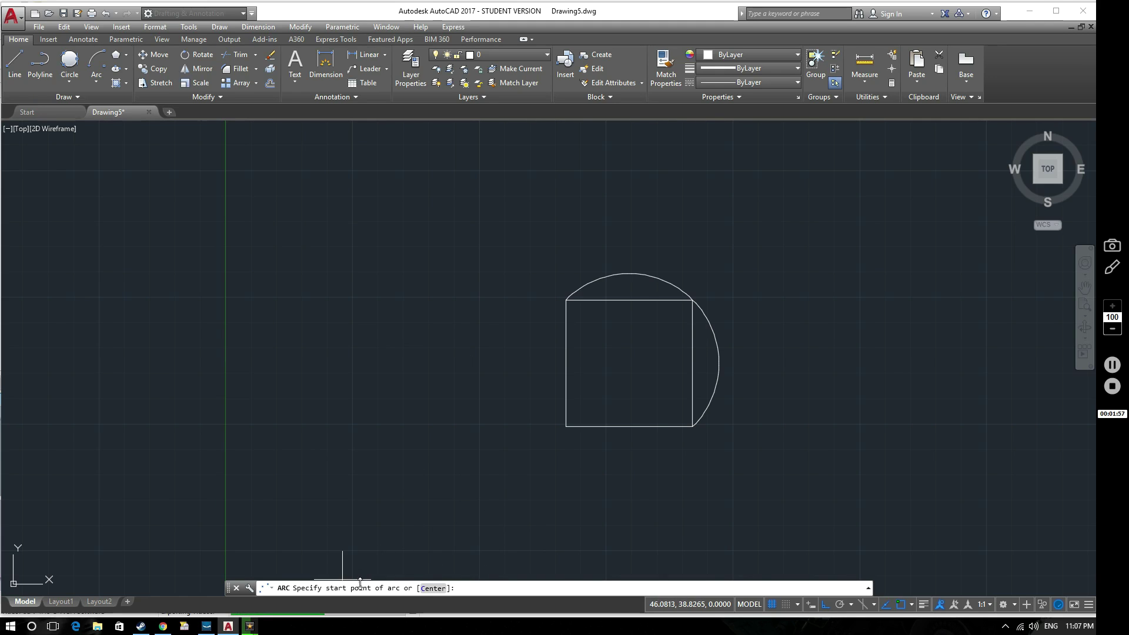
left_click(566, 300)
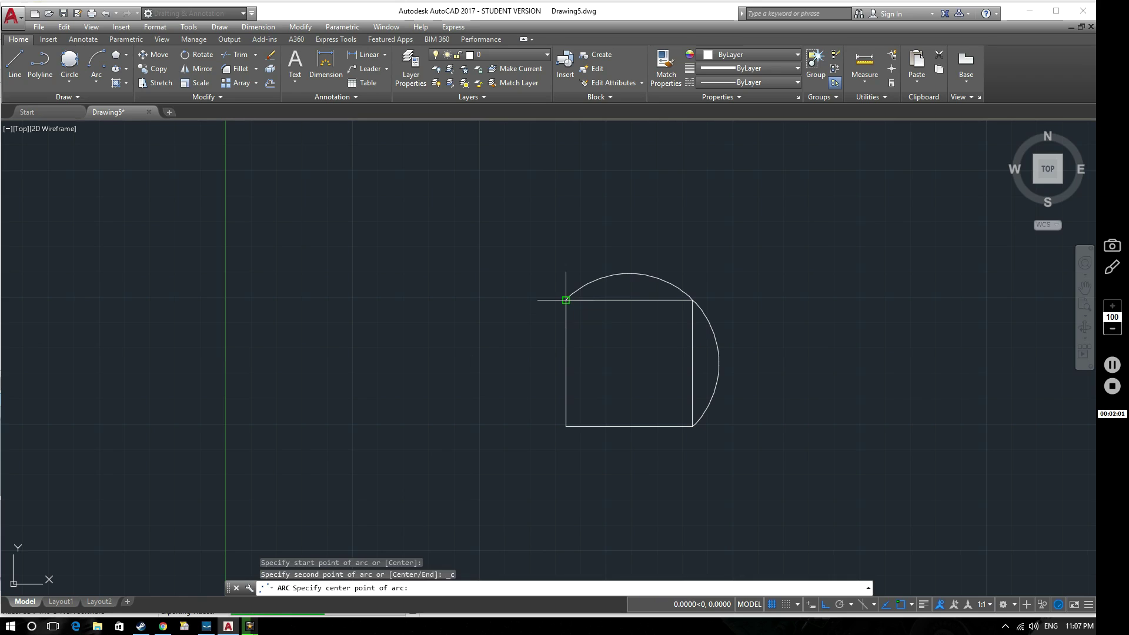
left_click(566, 427)
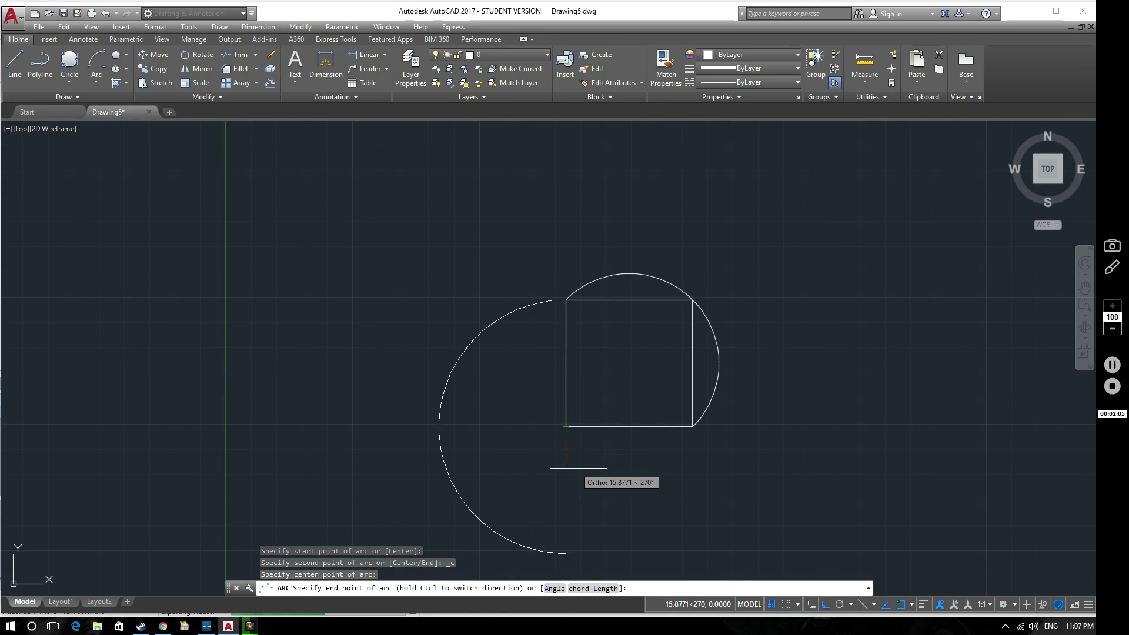
left_click(693, 427)
key("F8")
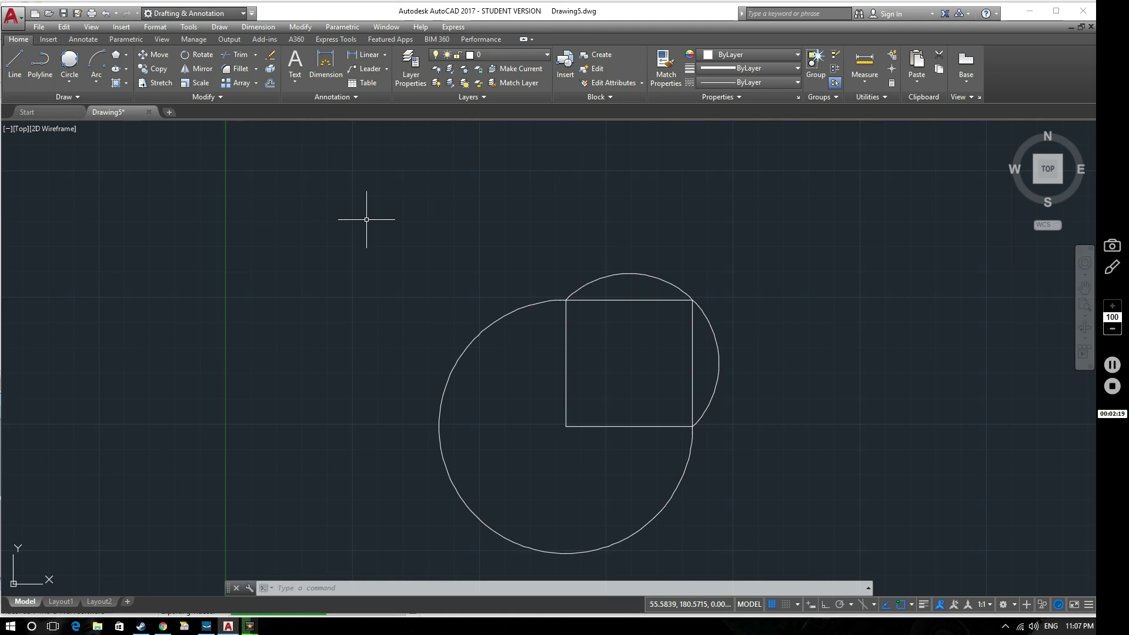
Step: Draw a Start-End-Radius arc from top-left to top-right corner with radius 50
left_click(96, 78)
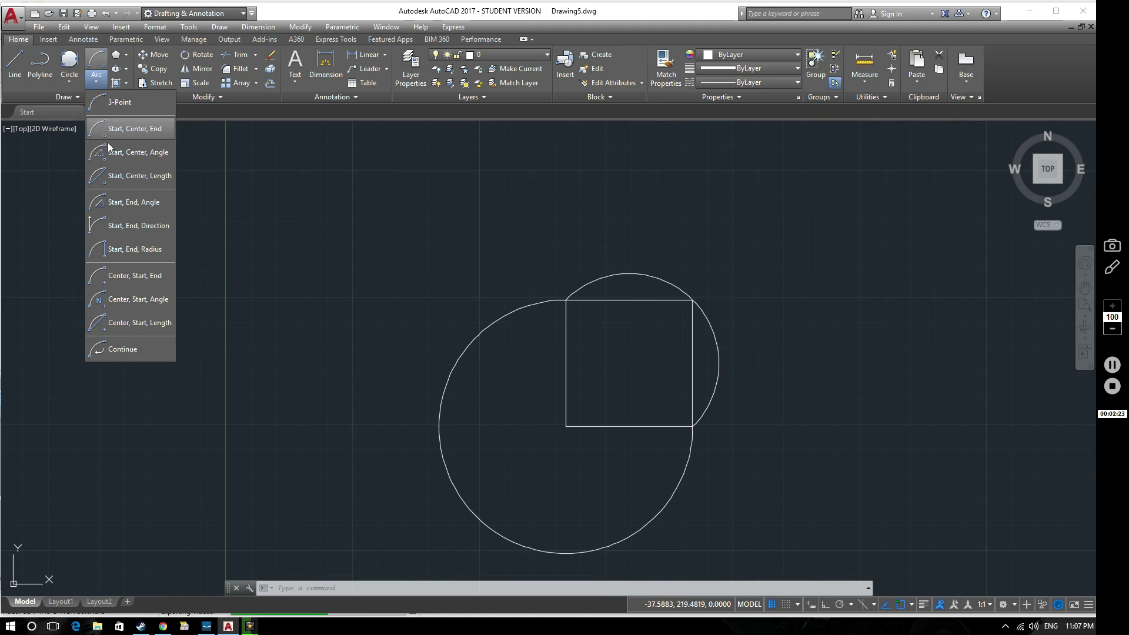
left_click(134, 249)
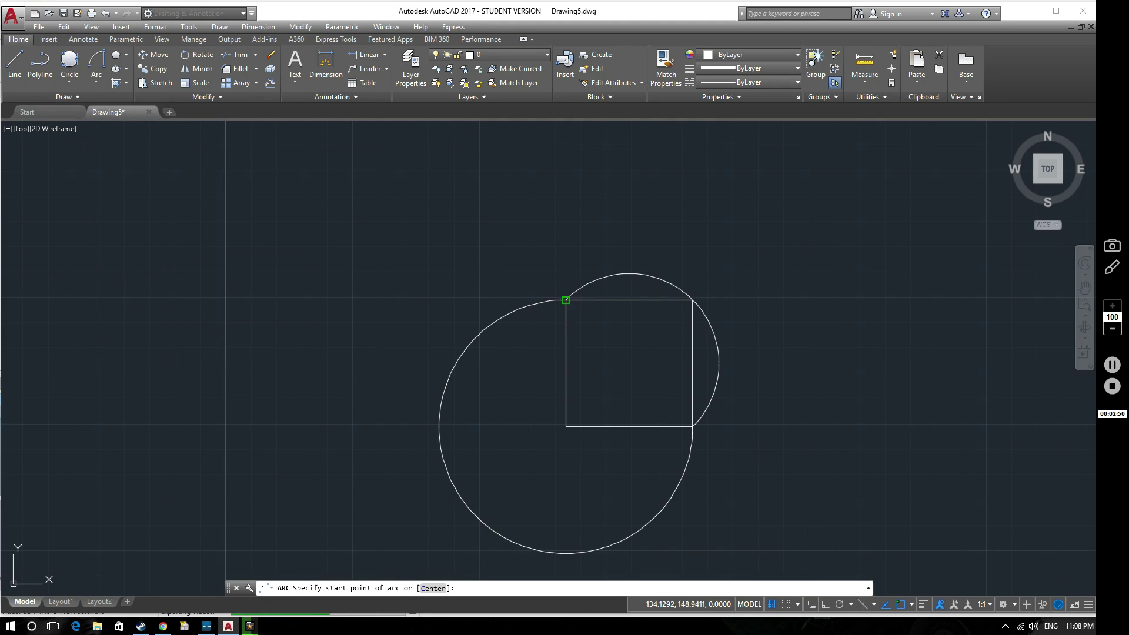
left_click(566, 300)
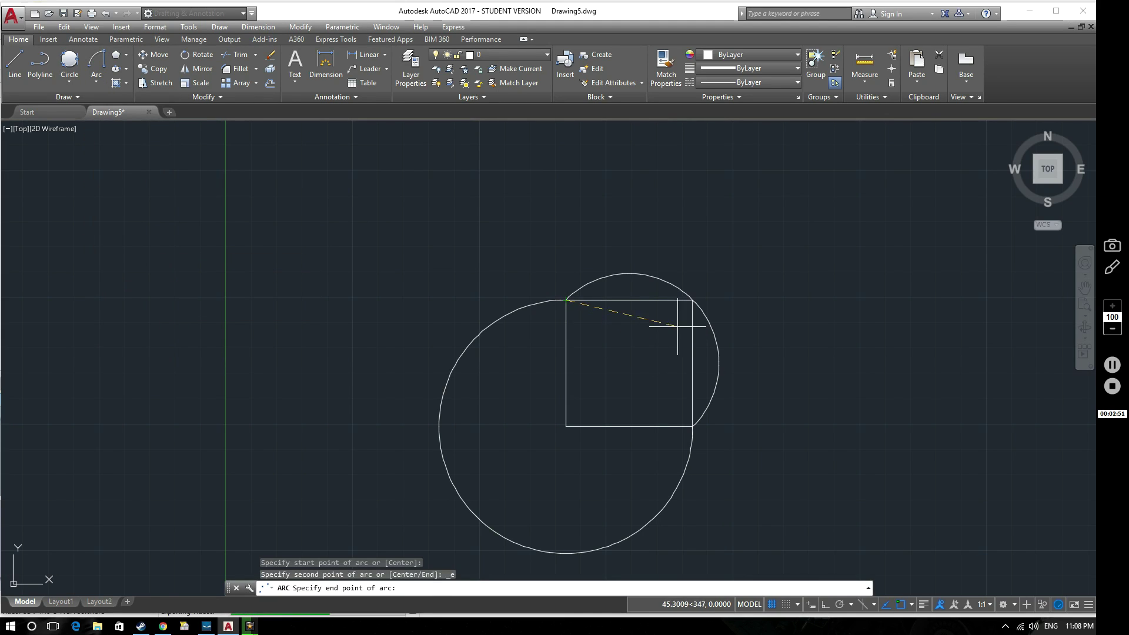
left_click(693, 300)
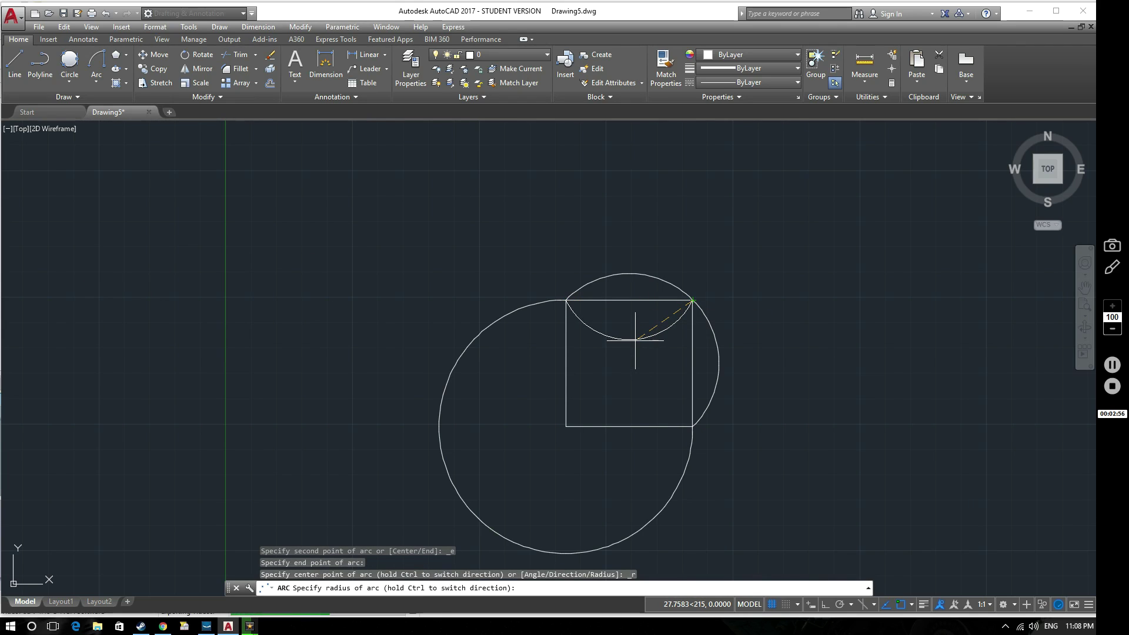
type("50")
key("Return")
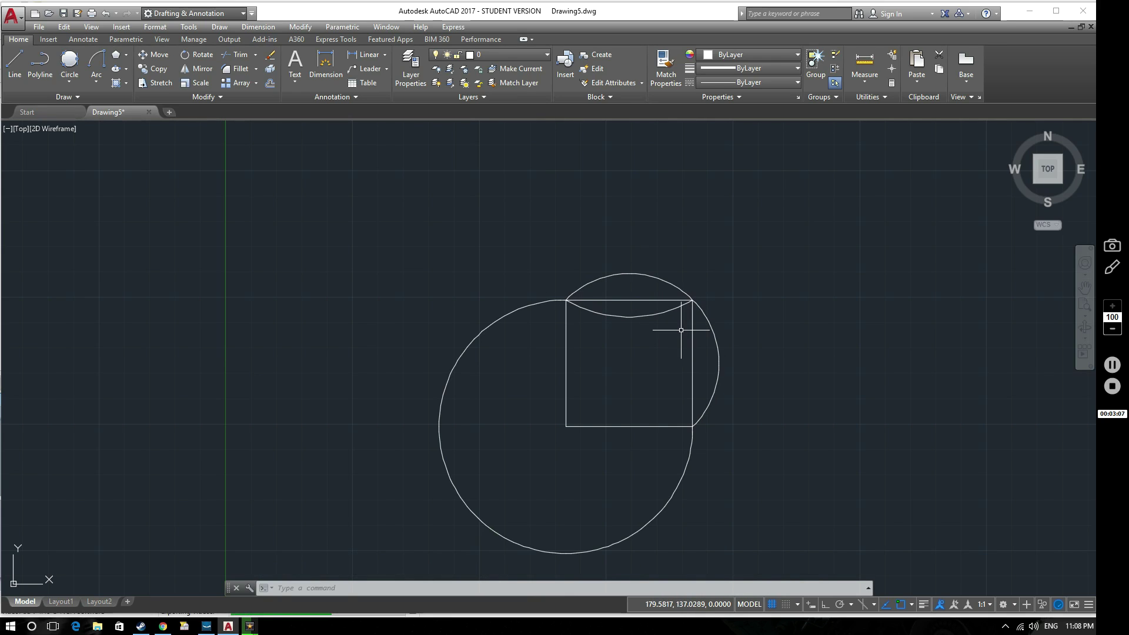
Step: Draw a Start-End-Direction arc from top-right to bottom-left, directed toward the bottom-right corner
left_click(106, 83)
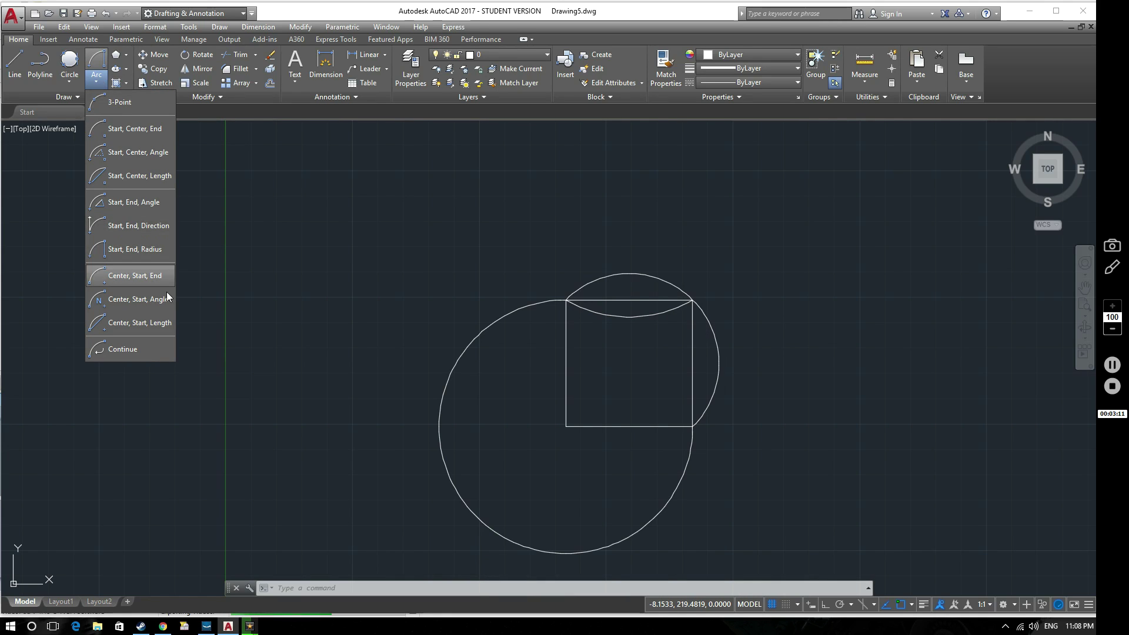
left_click(96, 82)
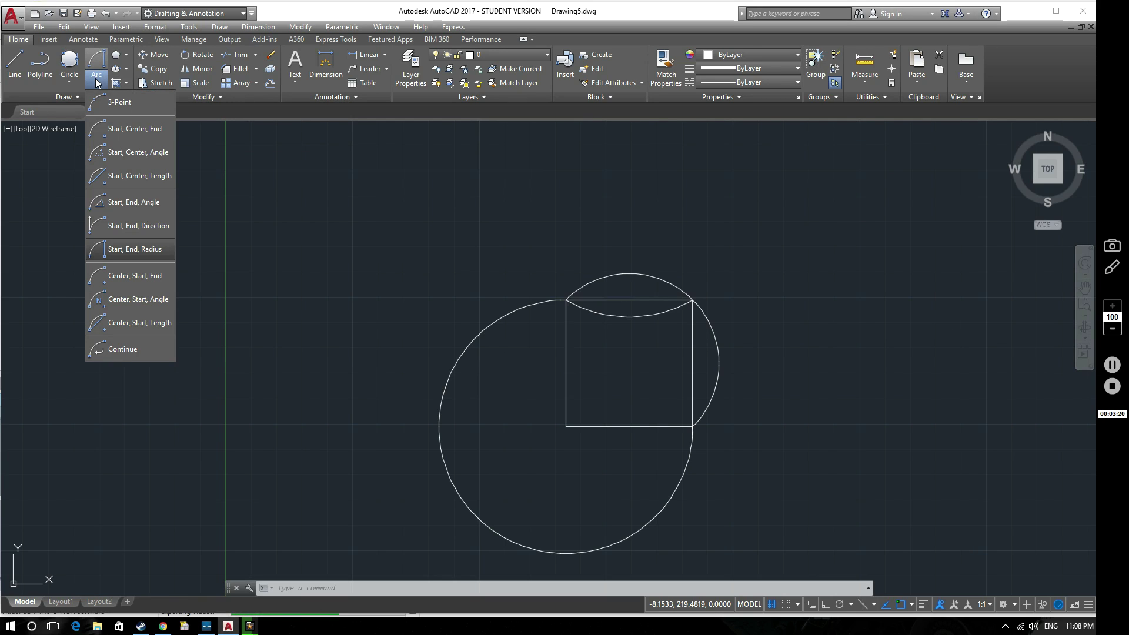
left_click(134, 228)
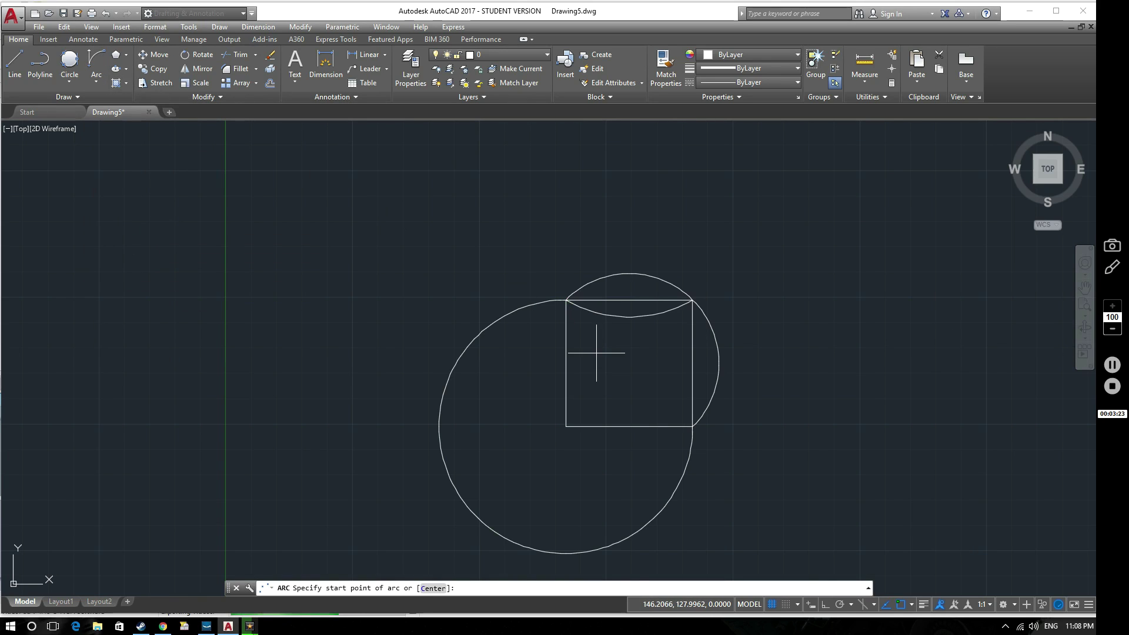
left_click(693, 300)
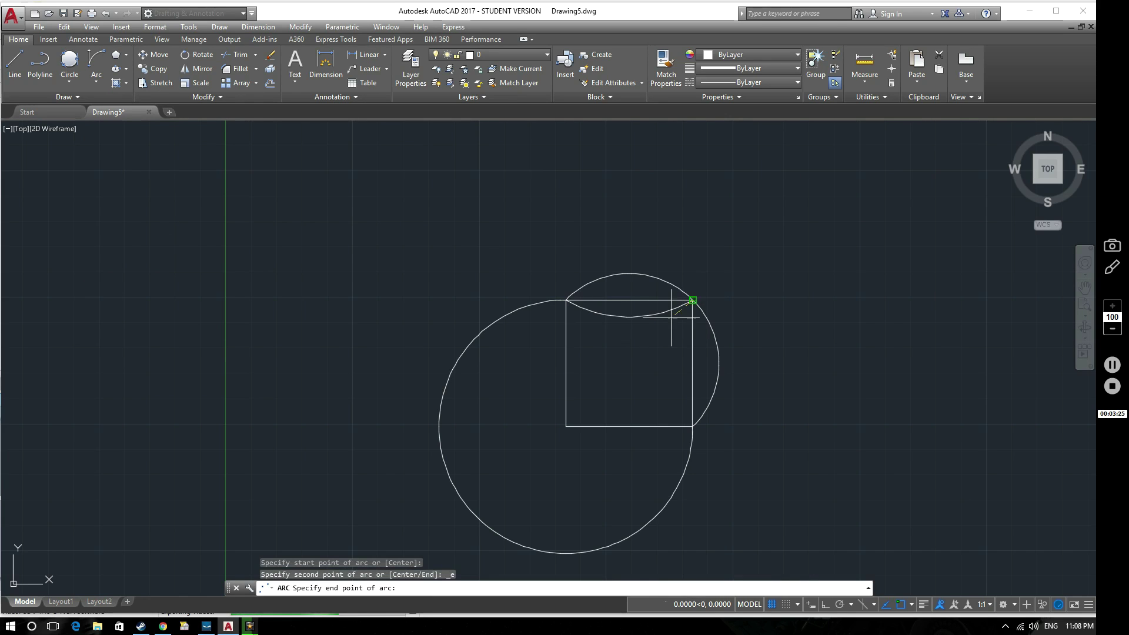
left_click(566, 426)
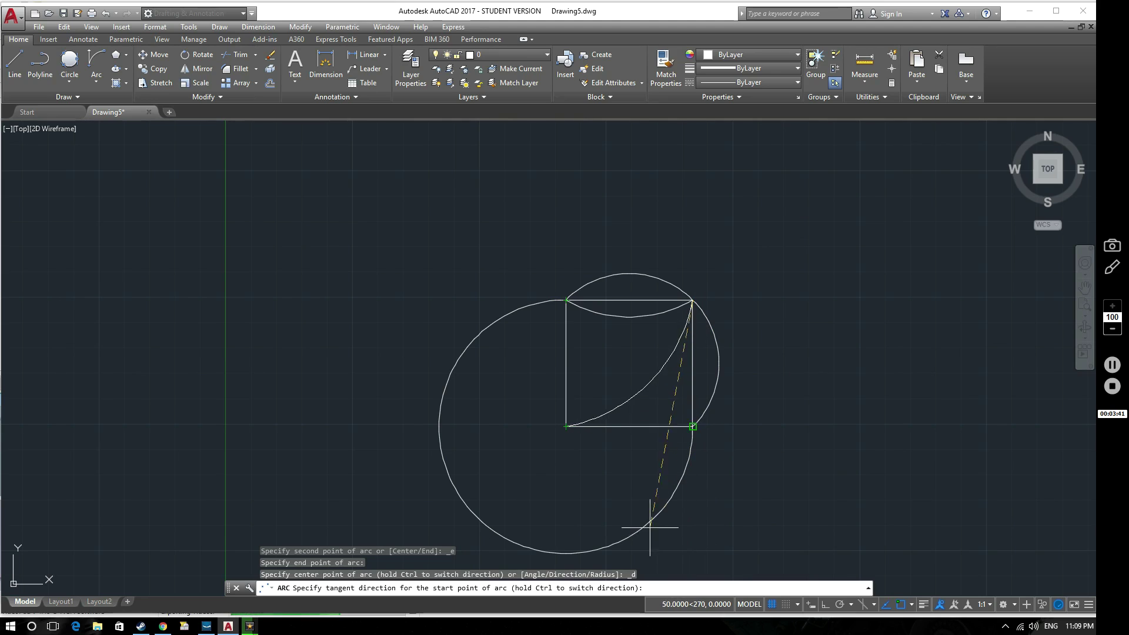
left_click(693, 426)
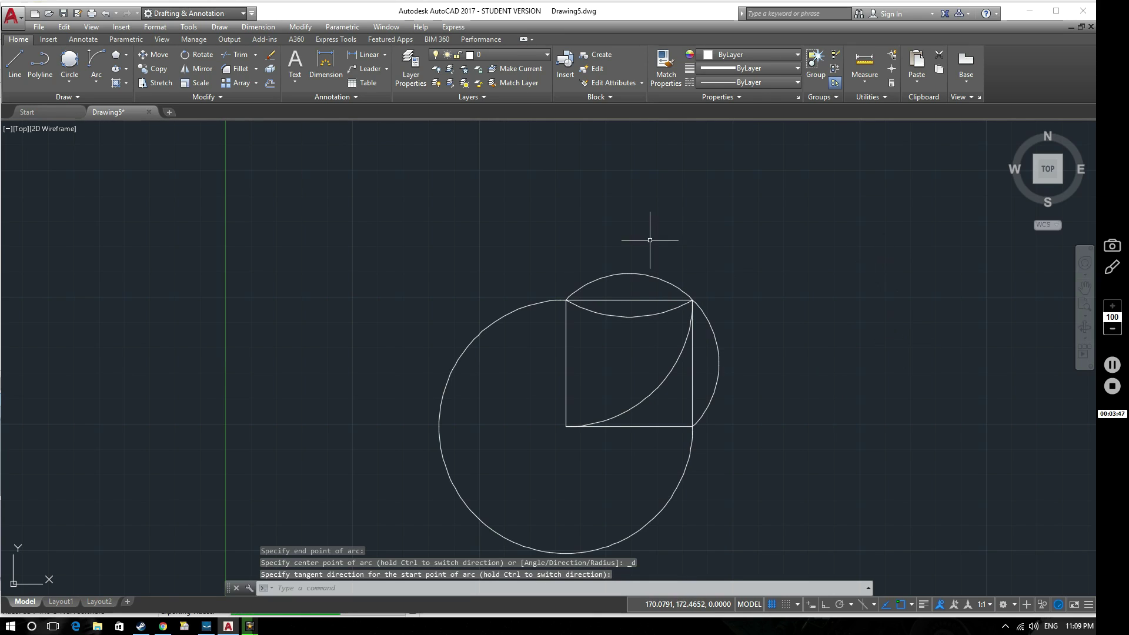
middle_click_drag(474, 341, 471, 284)
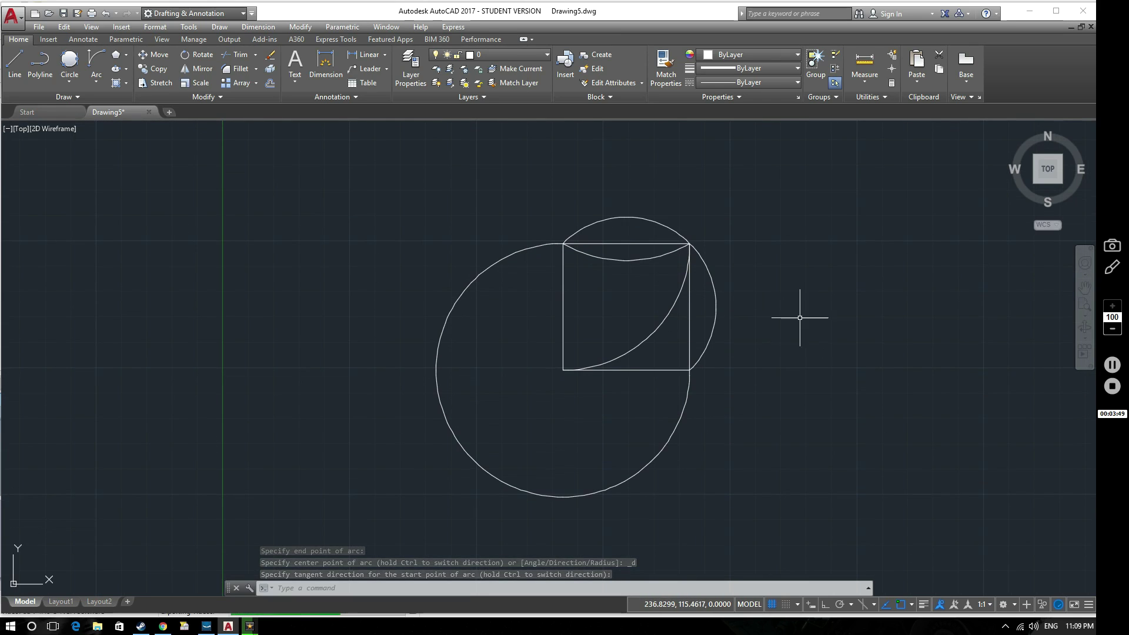